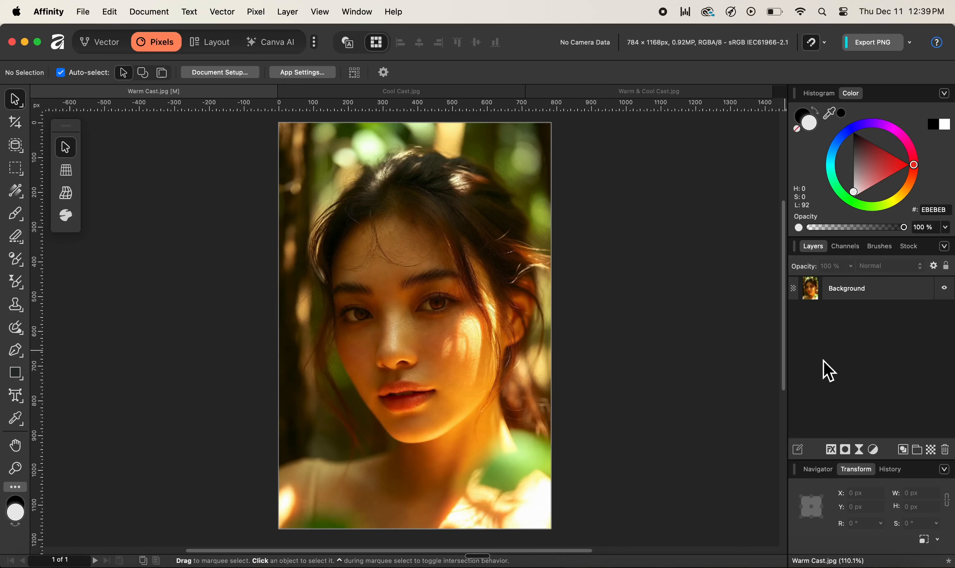
# Add a White Balance adjustment at -85% with a slight magenta tint to the Warm Cast photo, and compare before and after
pyautogui.click(874, 450)
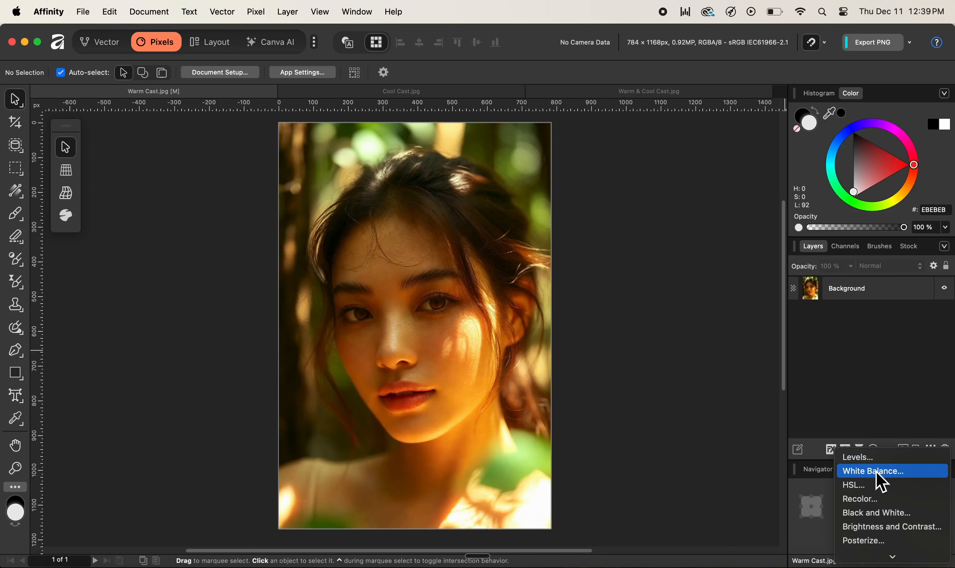
pyautogui.click(877, 472)
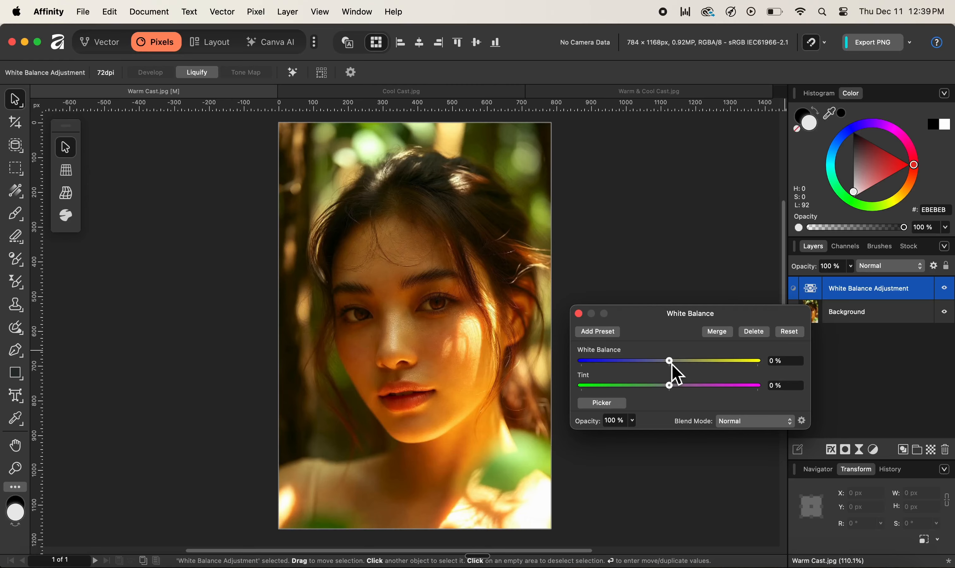
pyautogui.moveTo(667, 362); pyautogui.dragTo(600, 365)
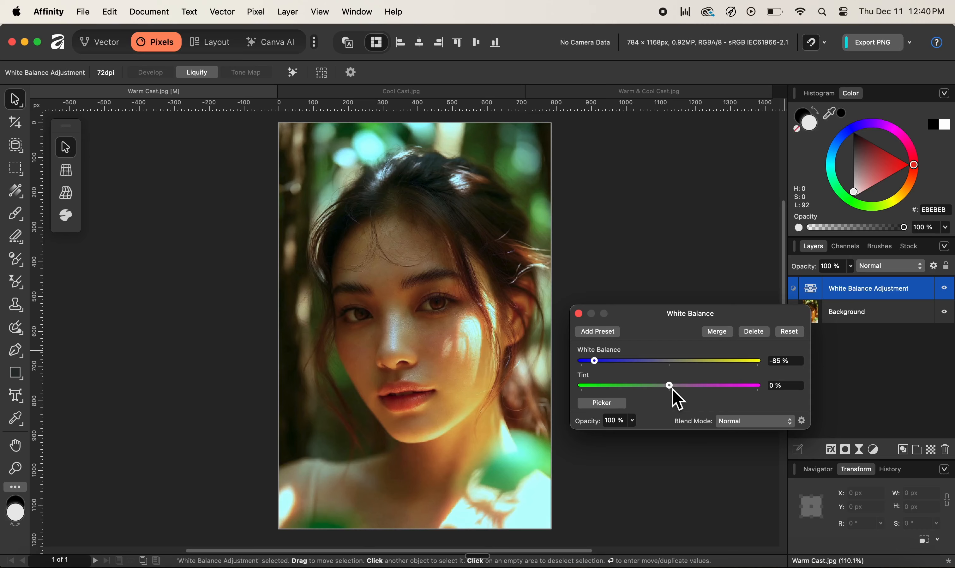
pyautogui.moveTo(672, 388); pyautogui.dragTo(689, 392)
pyautogui.click(579, 313)
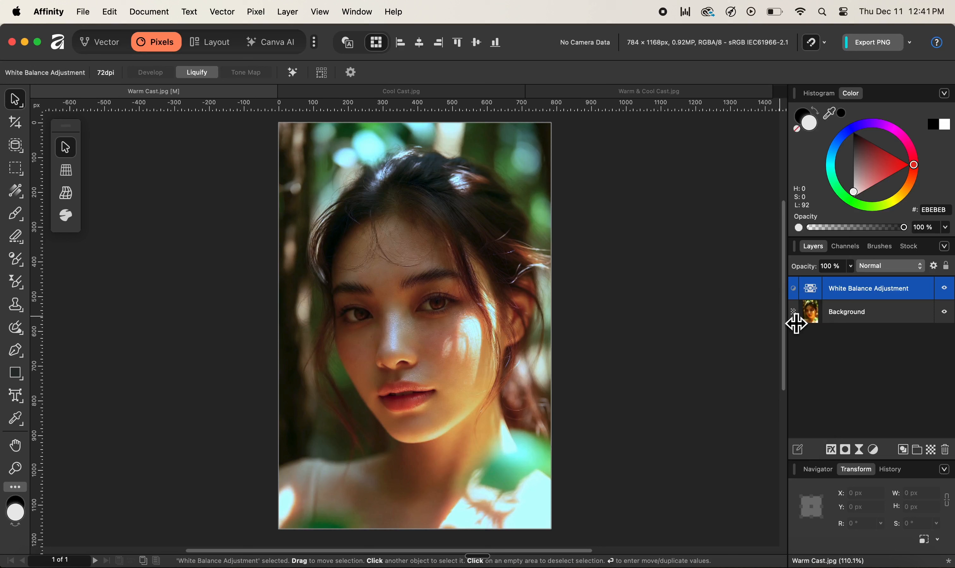
pyautogui.click(946, 290)
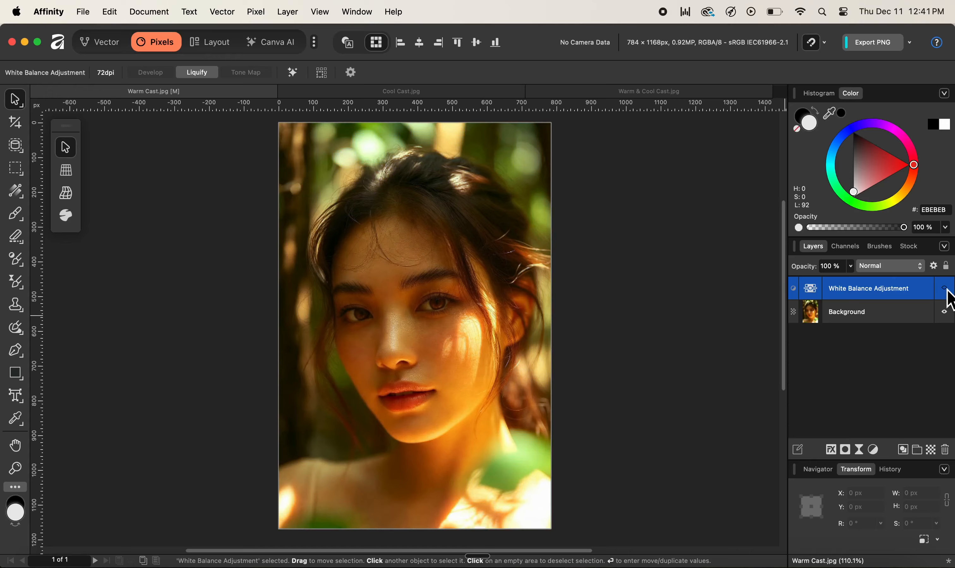
pyautogui.click(946, 291)
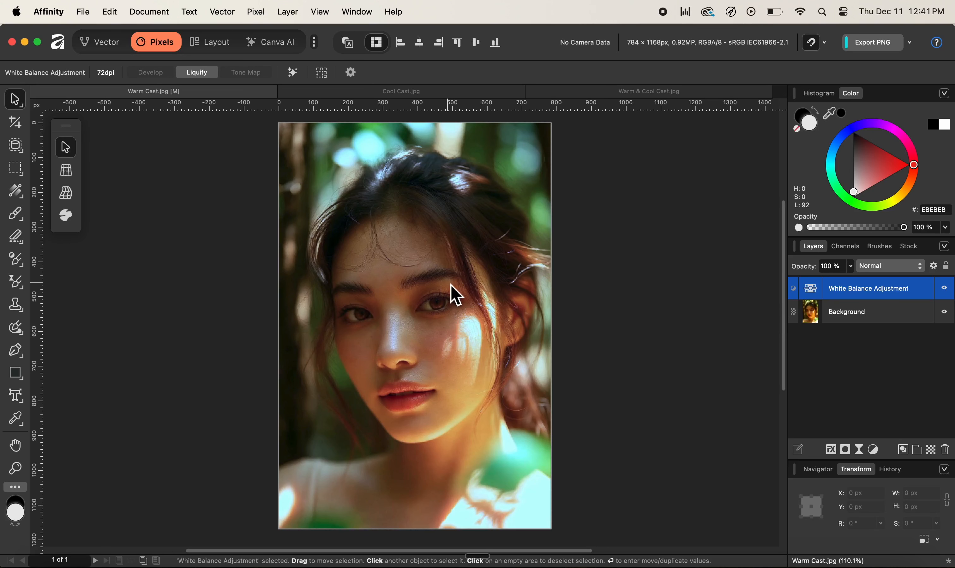
# Add a White Balance adjustment to the Cool Cast.jpg photo and set its white balance to 23%
pyautogui.click(458, 97)
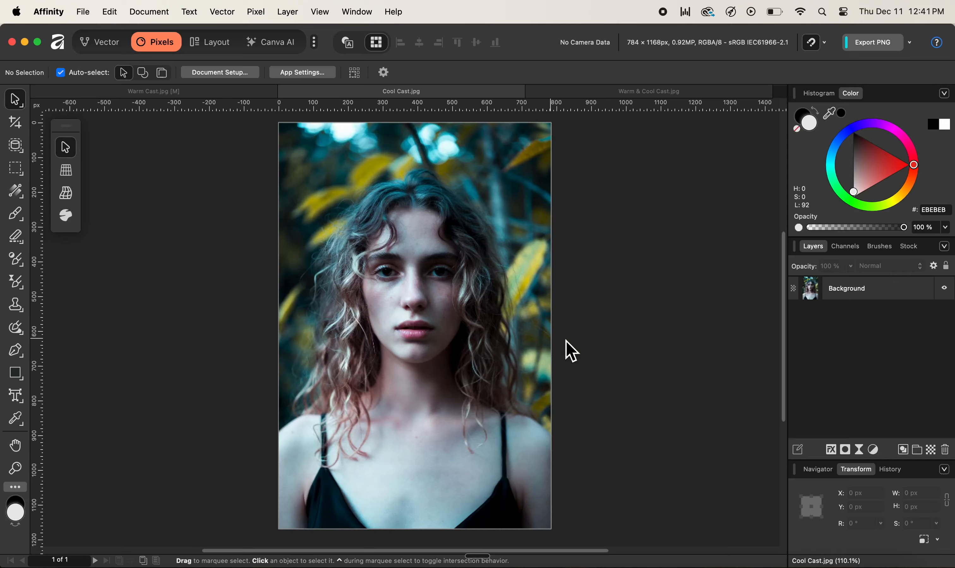
pyautogui.click(875, 450)
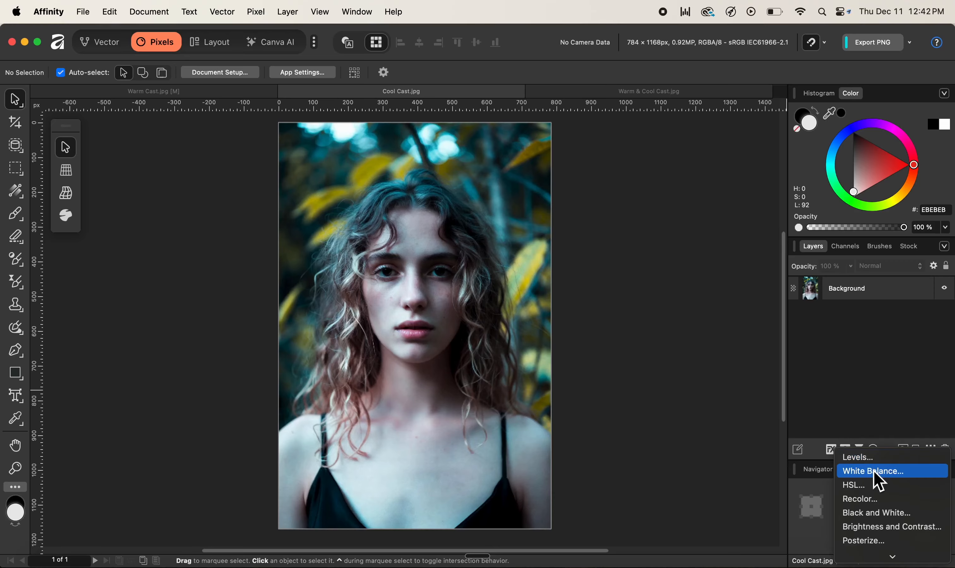
pyautogui.click(874, 472)
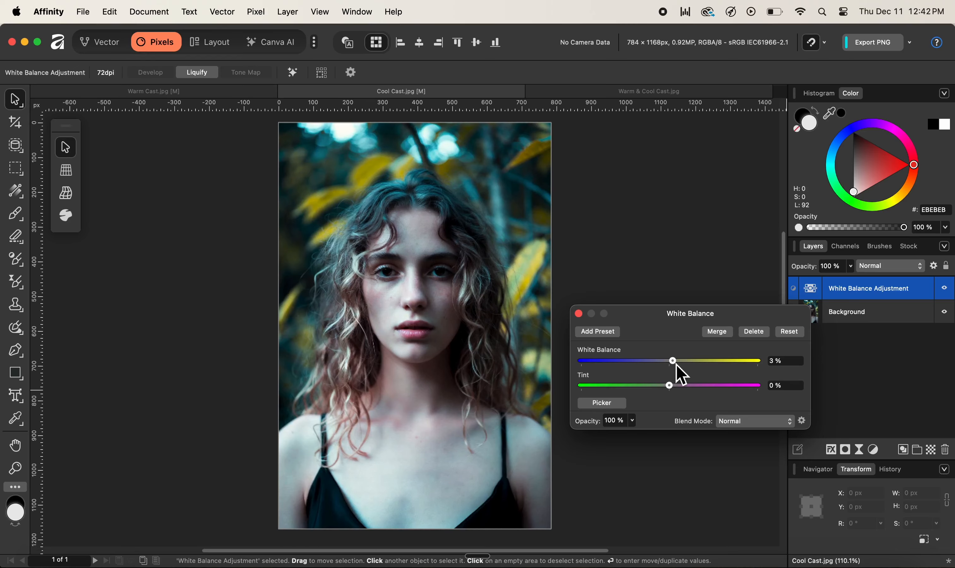
pyautogui.moveTo(677, 364); pyautogui.dragTo(693, 372)
pyautogui.moveTo(692, 372); pyautogui.dragTo(693, 371)
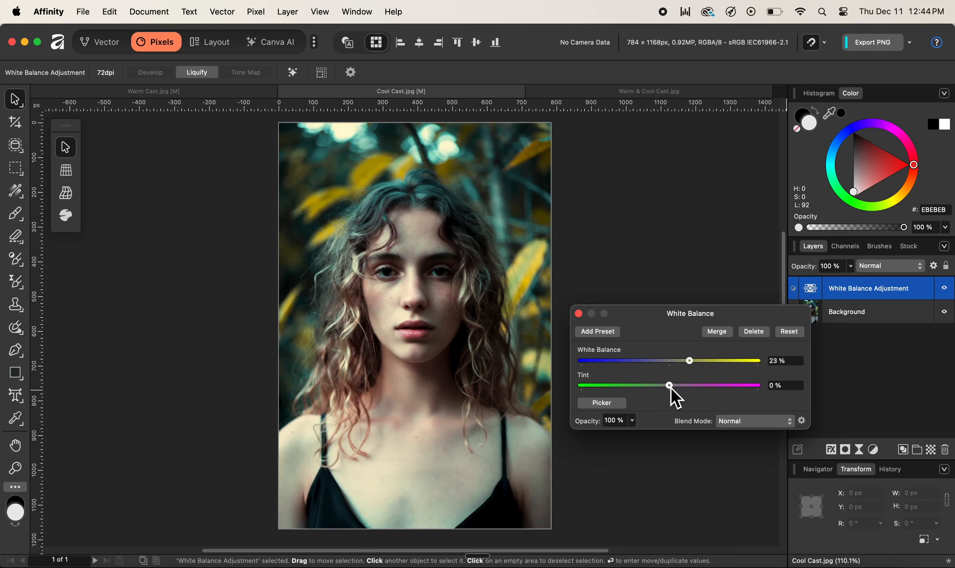
# Shift the Cool Cast adjustment's tint toward magenta and lower the adjustment's opacity to 90%
pyautogui.moveTo(670, 390); pyautogui.dragTo(704, 388)
pyautogui.moveTo(589, 425)
pyautogui.mouseDown()
pyautogui.moveTo(568, 425)
pyautogui.moveTo(578, 425)
pyautogui.mouseUp()
pyautogui.moveTo(583, 424); pyautogui.dragTo(583, 424)
pyautogui.click(579, 313)
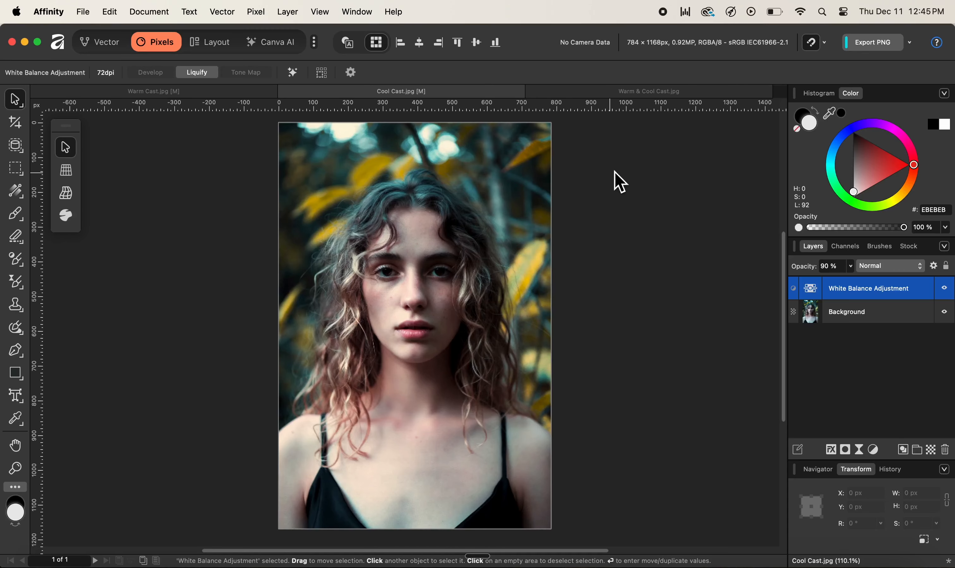
# In Warm & Cool Cast.jpg, add a White Balance adjustment shifted moderately toward yellow, with its tint shifted toward magenta
pyautogui.click(658, 94)
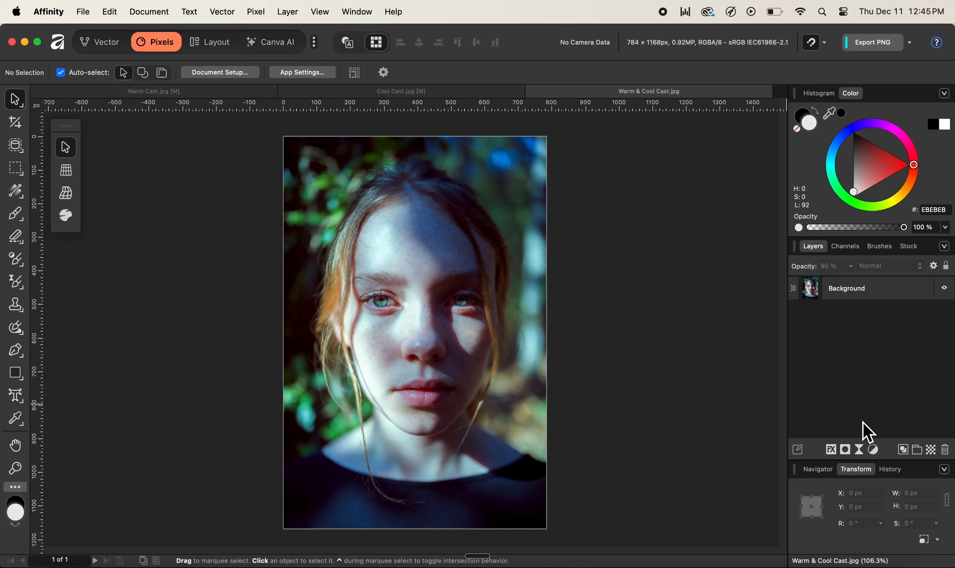
pyautogui.click(874, 450)
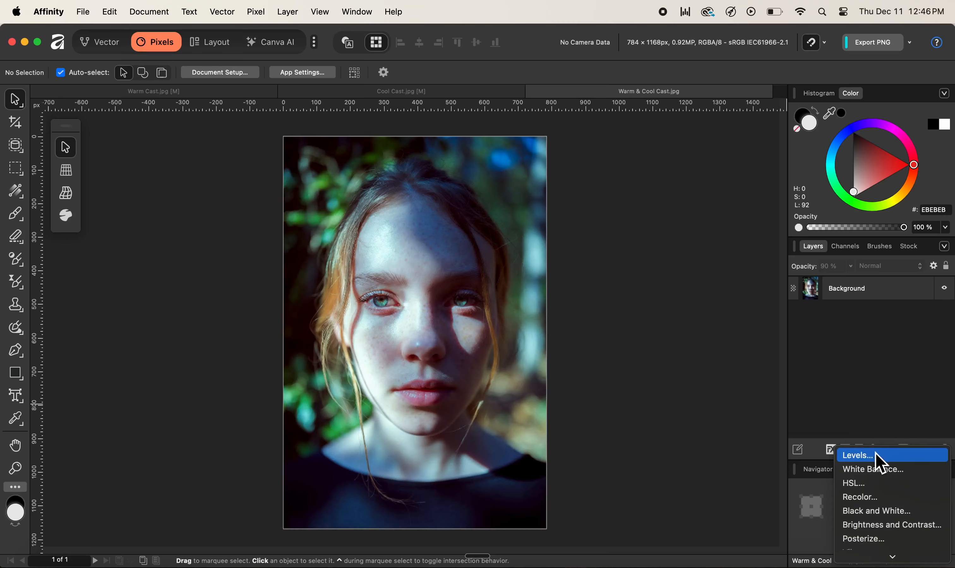
pyautogui.click(879, 468)
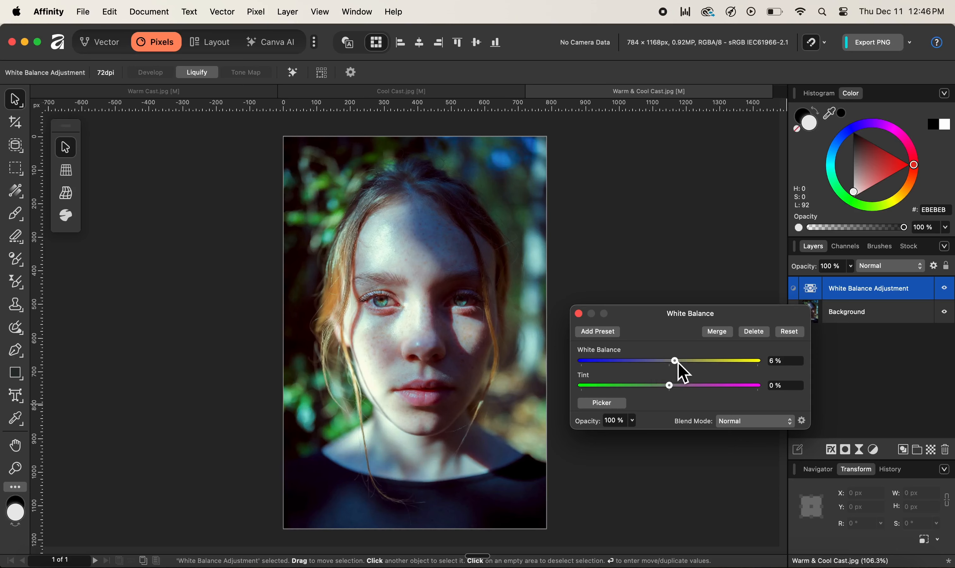
pyautogui.moveTo(679, 363); pyautogui.dragTo(692, 363)
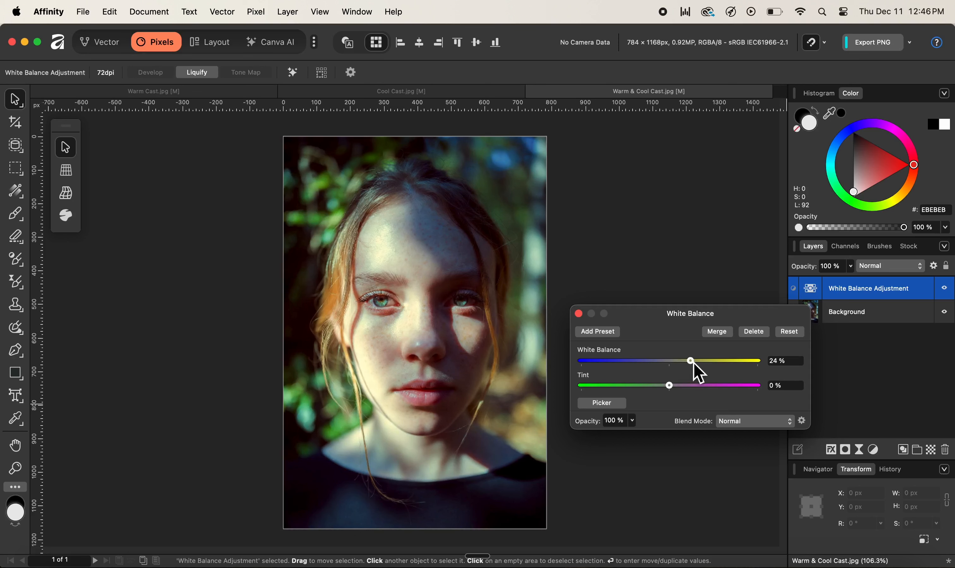
pyautogui.moveTo(694, 364); pyautogui.dragTo(697, 364)
pyautogui.moveTo(671, 388); pyautogui.dragTo(701, 391)
pyautogui.click(580, 315)
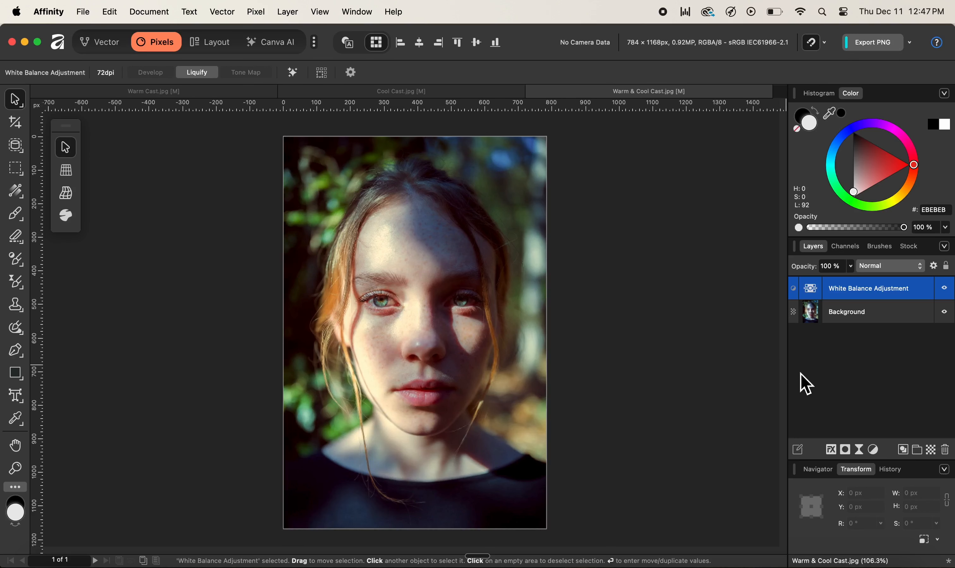
# Add a second White Balance adjustment above the first and set its white balance to 52%
pyautogui.click(874, 450)
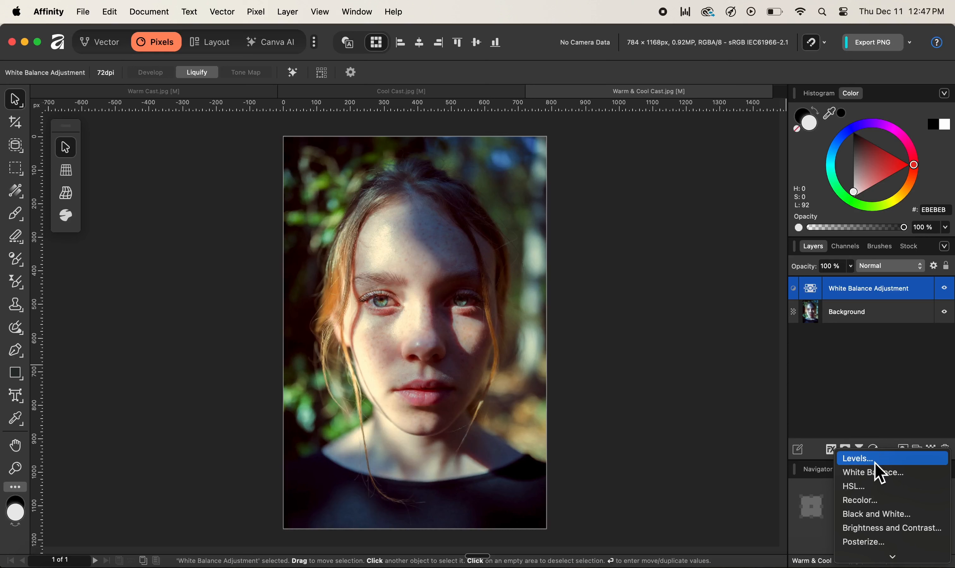
pyautogui.click(874, 473)
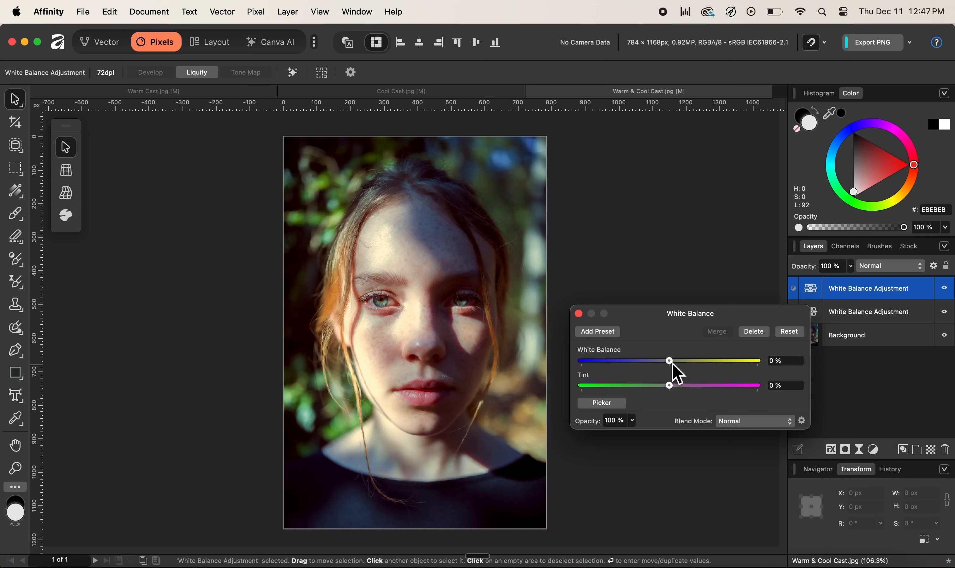
pyautogui.moveTo(673, 363); pyautogui.dragTo(719, 362)
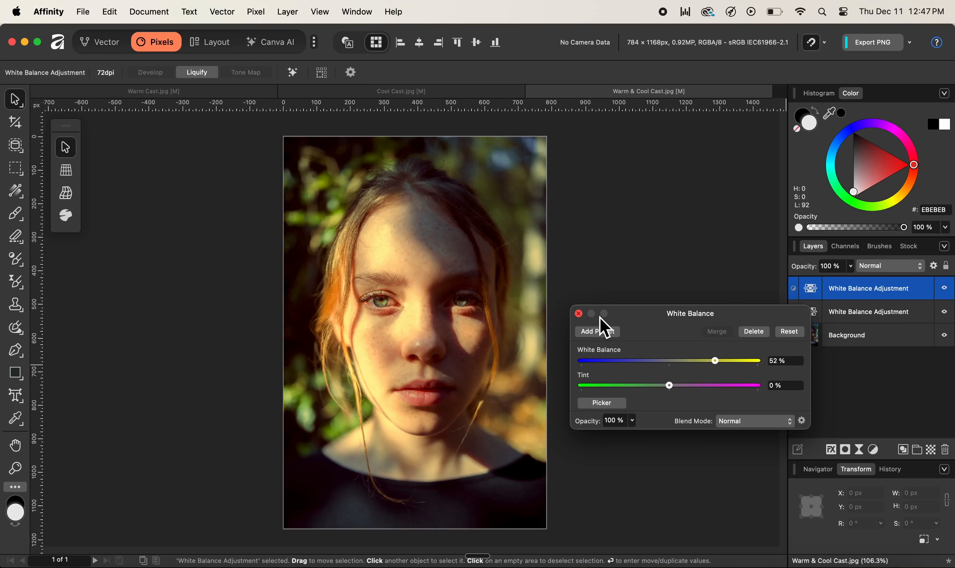
pyautogui.click(582, 316)
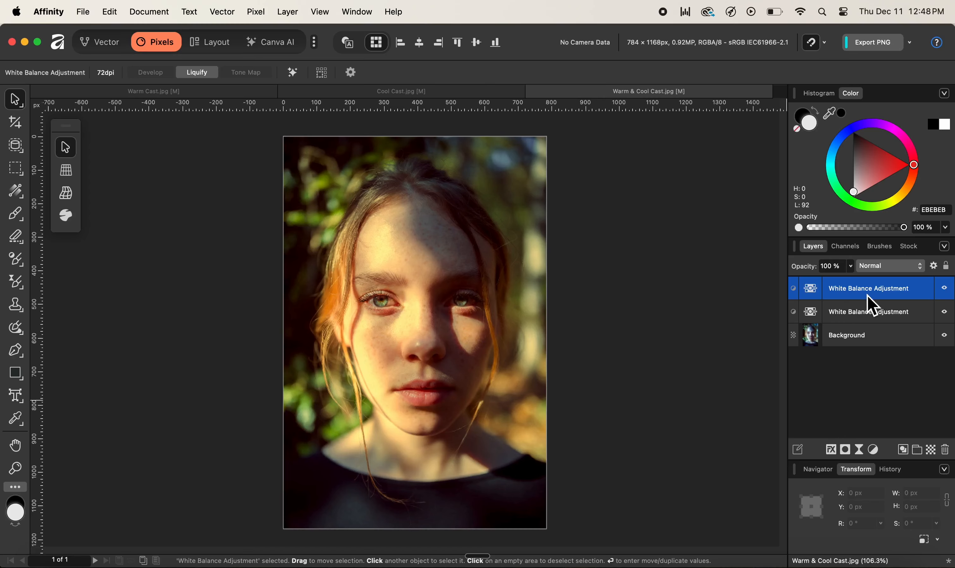
# Add an inverted mask to the upper White Balance adjustment and paint its effect onto the cool shaded areas with a near-white Paint Brush
pyautogui.click(851, 451)
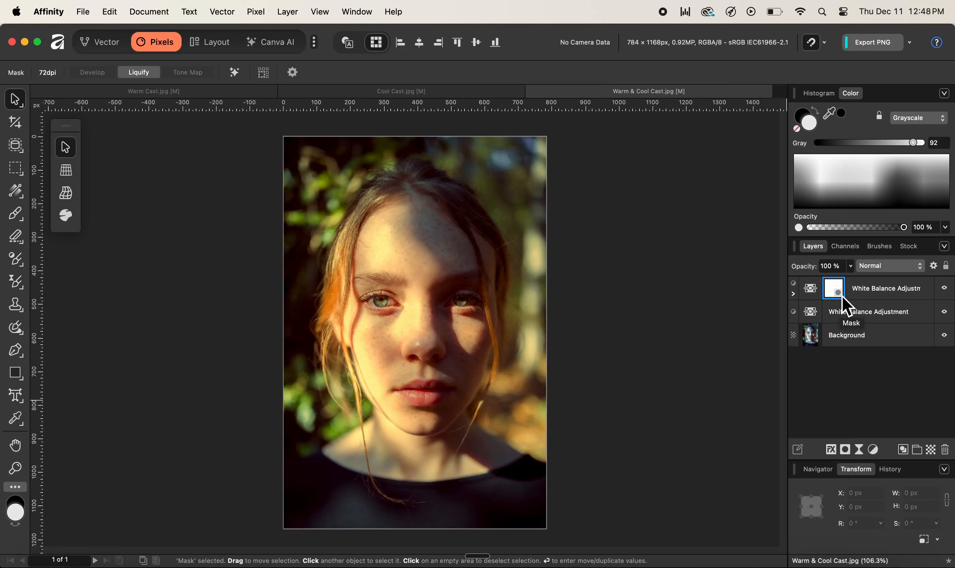
pyautogui.press('super+i')
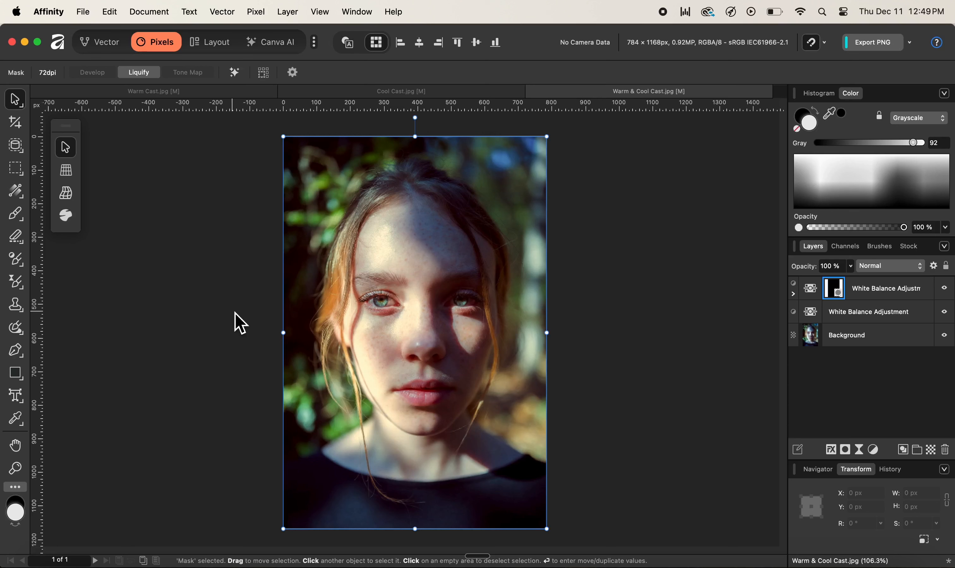
pyautogui.click(22, 217)
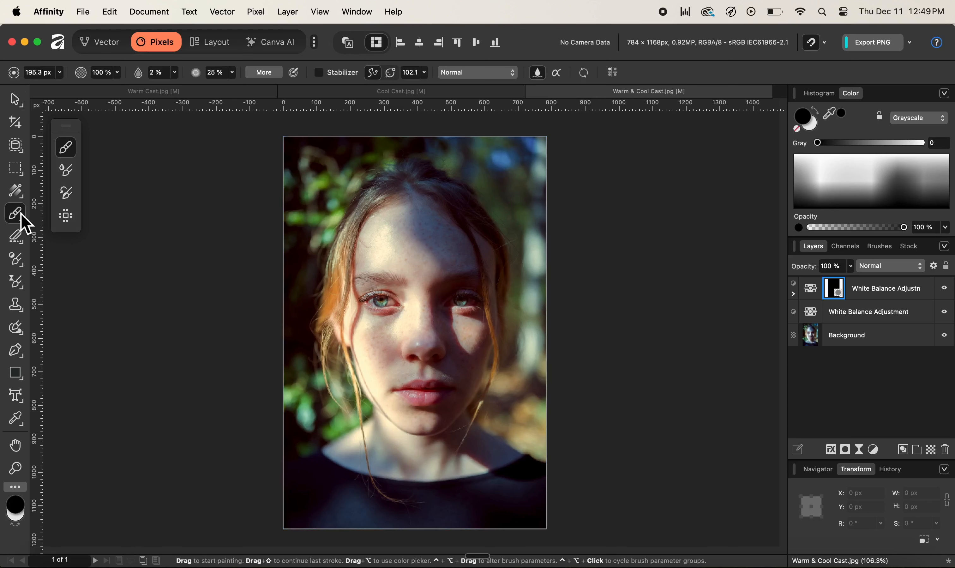
pyautogui.click(15, 525)
pyautogui.click(25, 519)
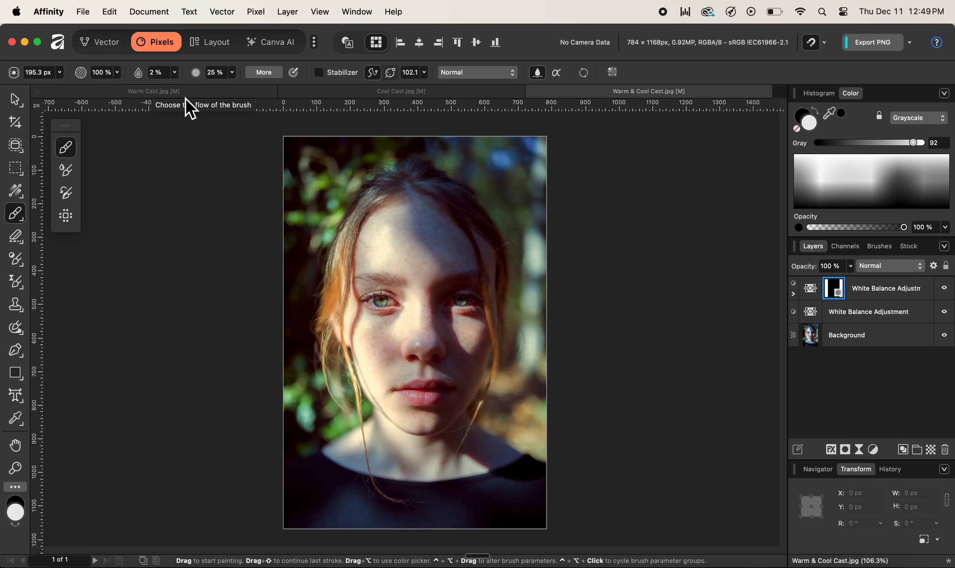
pyautogui.click(841, 295)
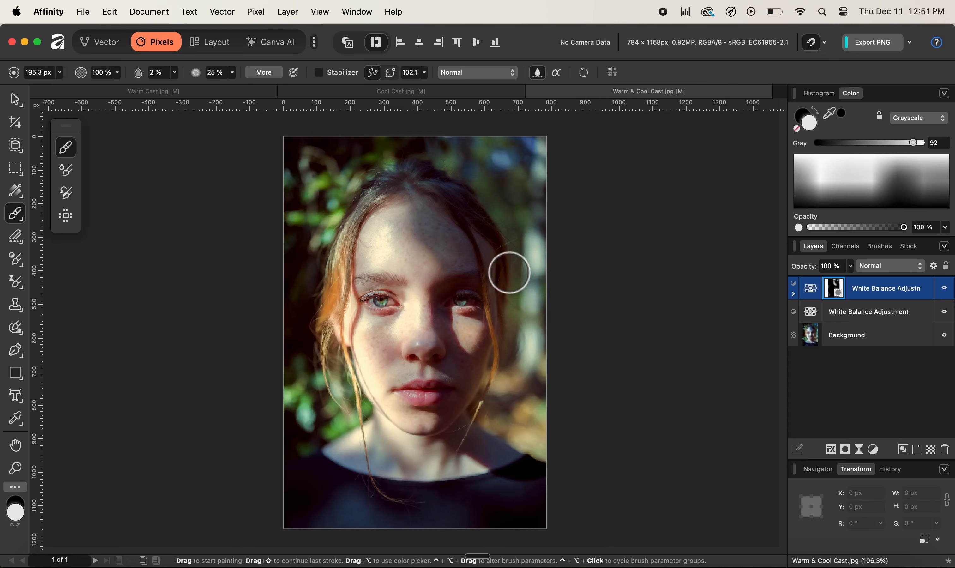
# Ease the masked White Balance adjustment slightly back toward blue, and select its mask with black as the brush colour
pyautogui.click(814, 292)
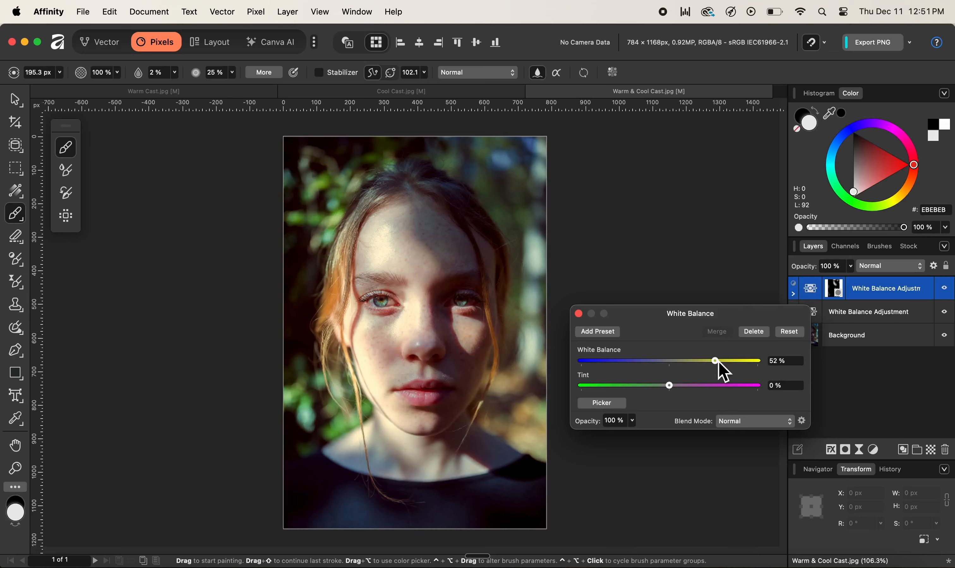
pyautogui.moveTo(718, 363)
pyautogui.mouseDown()
pyautogui.moveTo(691, 362)
pyautogui.moveTo(714, 362)
pyautogui.mouseUp()
pyautogui.moveTo(711, 364); pyautogui.dragTo(710, 363)
pyautogui.click(579, 313)
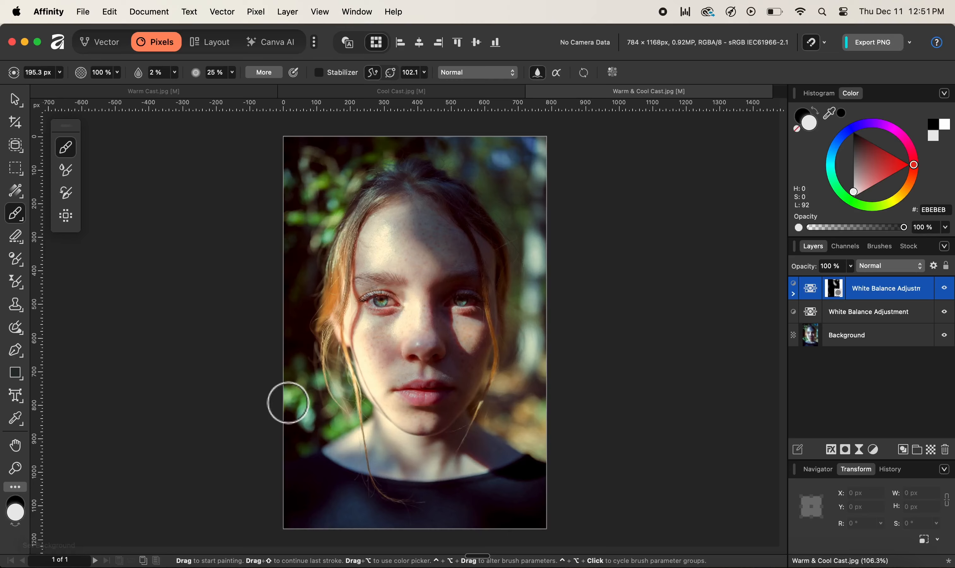
pyautogui.press('x')
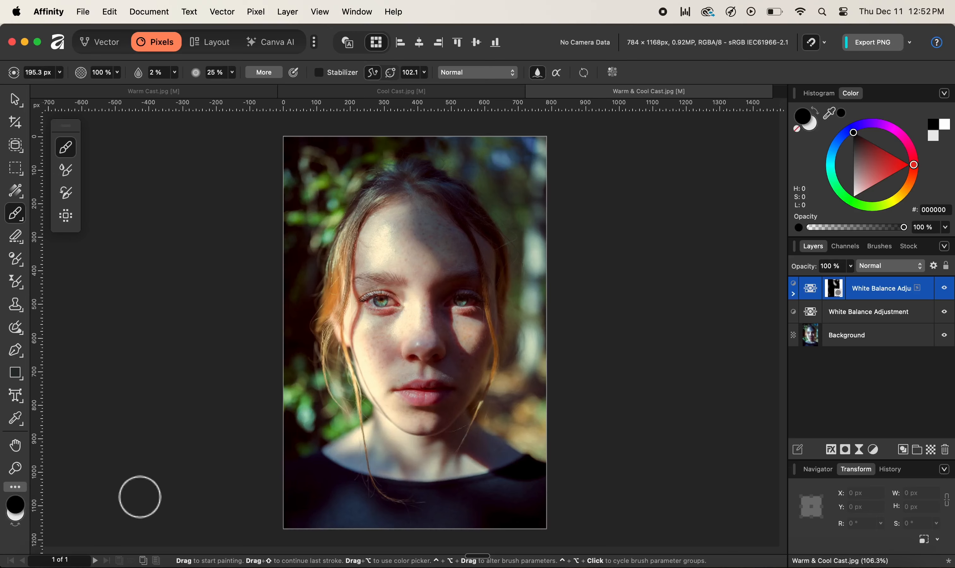
pyautogui.click(837, 297)
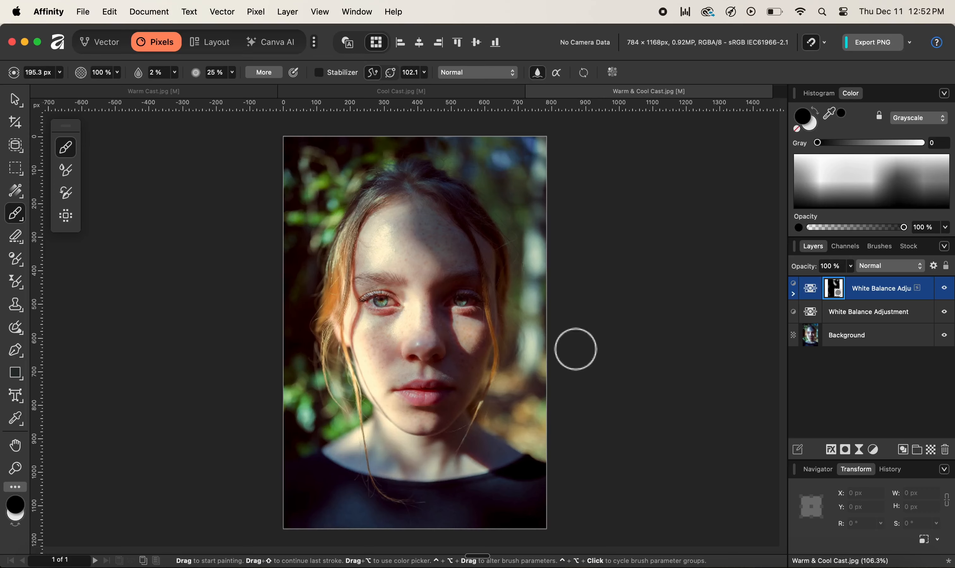
# Group both White Balance adjustments under the name "White Balance" and toggle the group's visibility to compare before and after
pyautogui.click(882, 316)
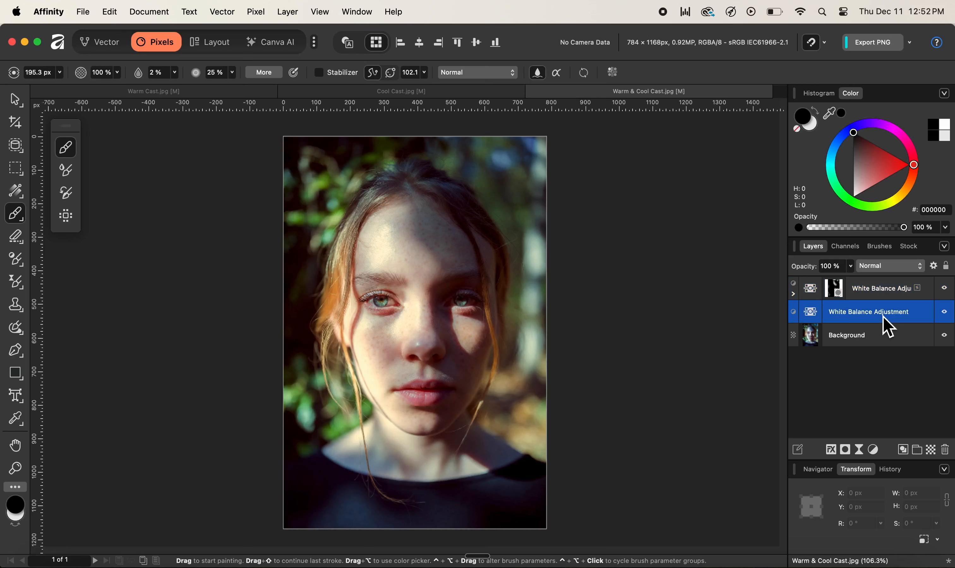
pyautogui.keyDown('shift'); pyautogui.click(887, 289); pyautogui.keyUp('shift')
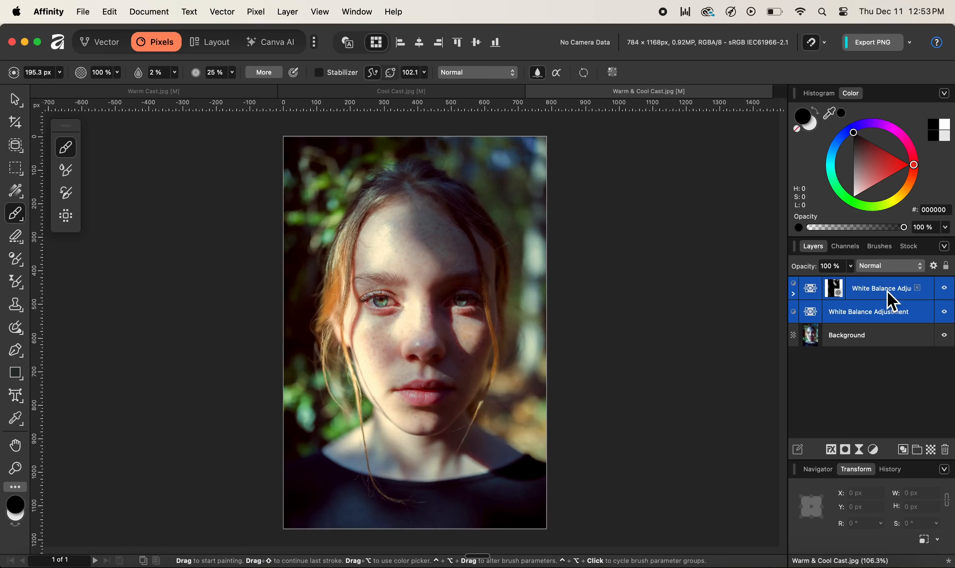
pyautogui.press('super+g')
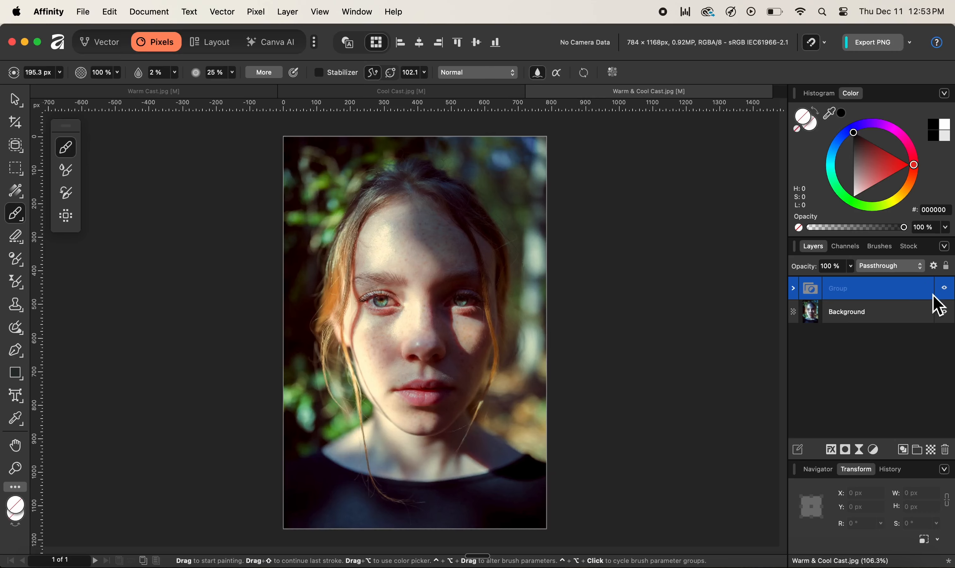
pyautogui.doubleClick(842, 292)
pyautogui.write('White Balance')
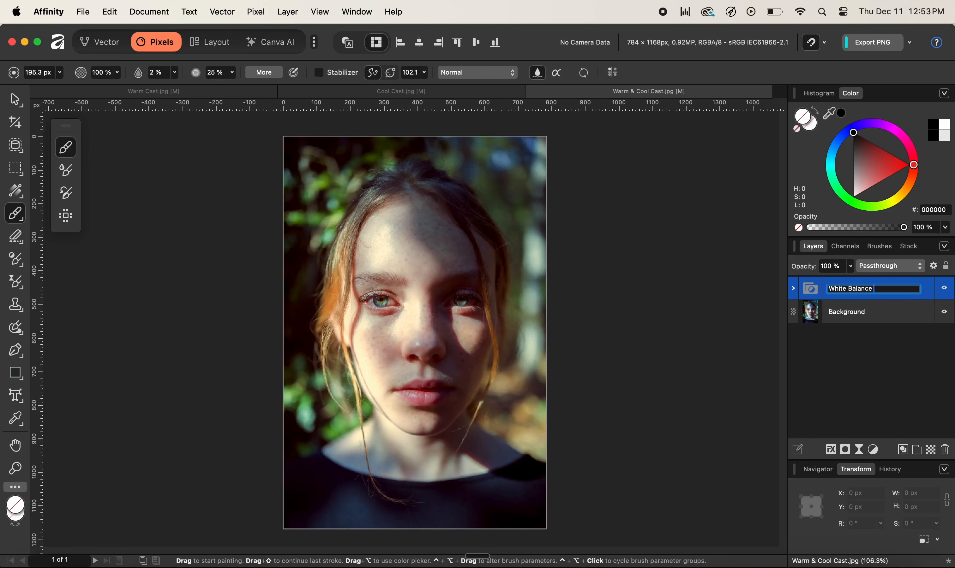
pyautogui.press('Return')
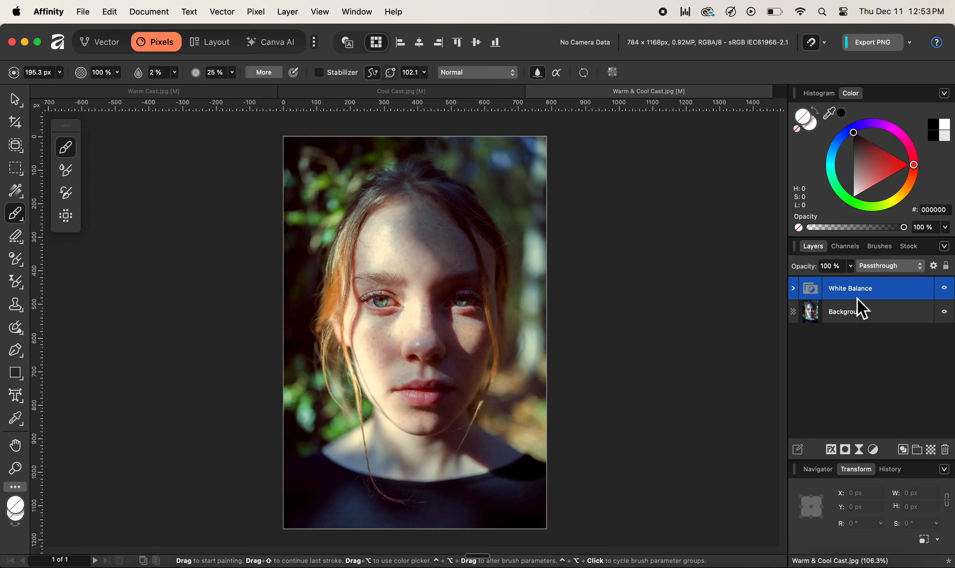
pyautogui.click(944, 288)
pyautogui.click(945, 289)
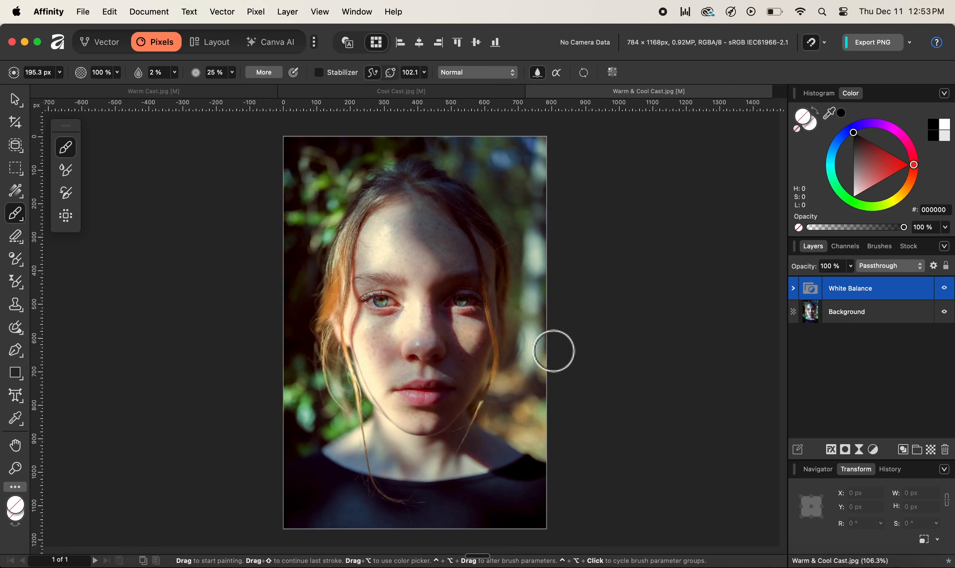